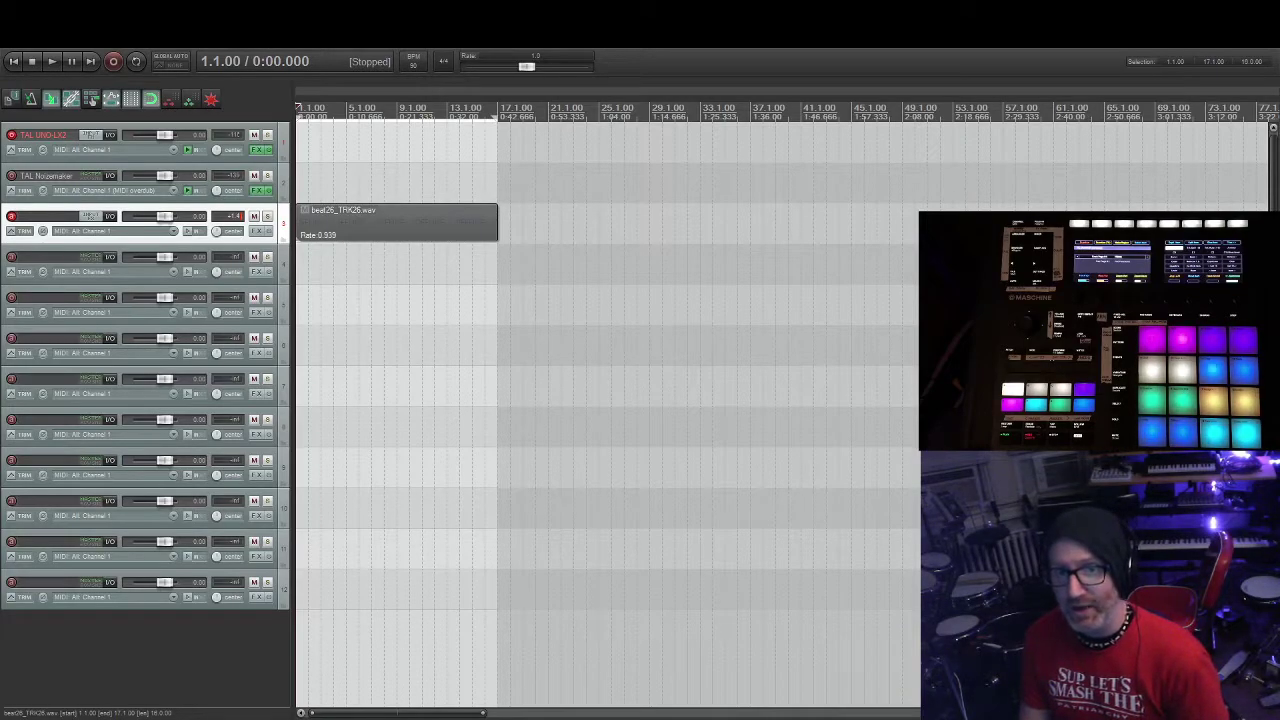
click(250, 152)
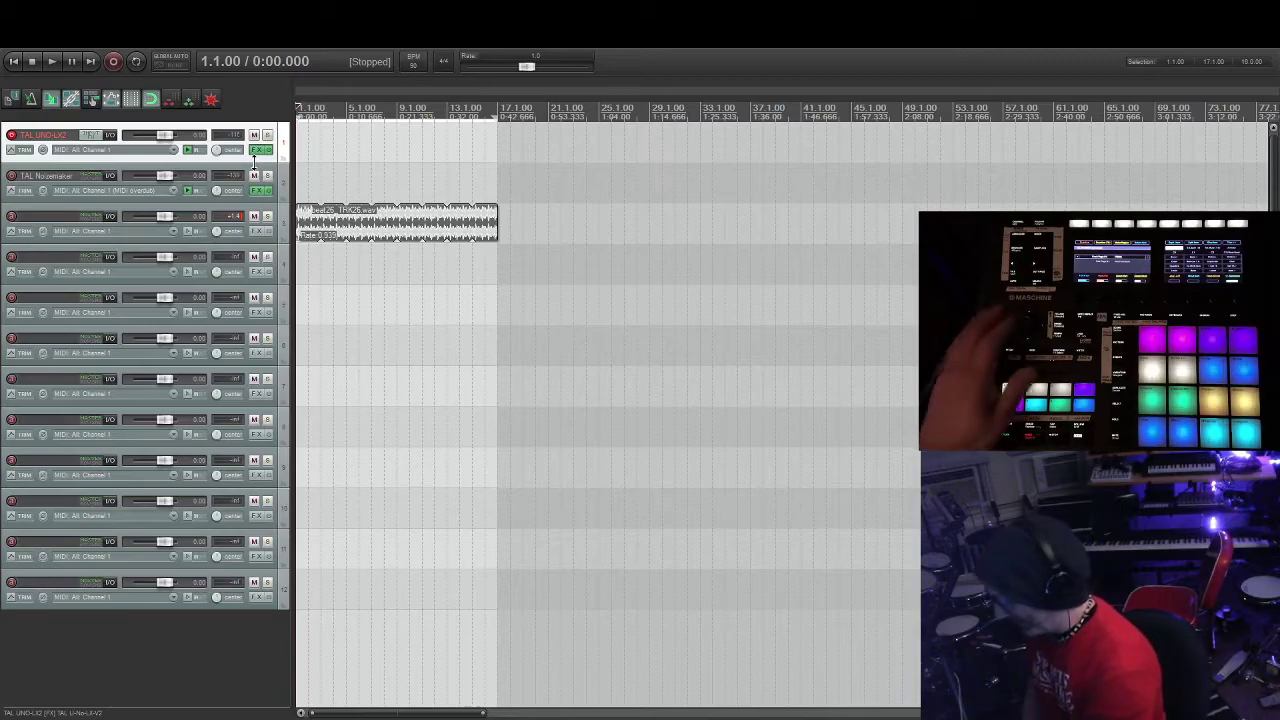
click(258, 151)
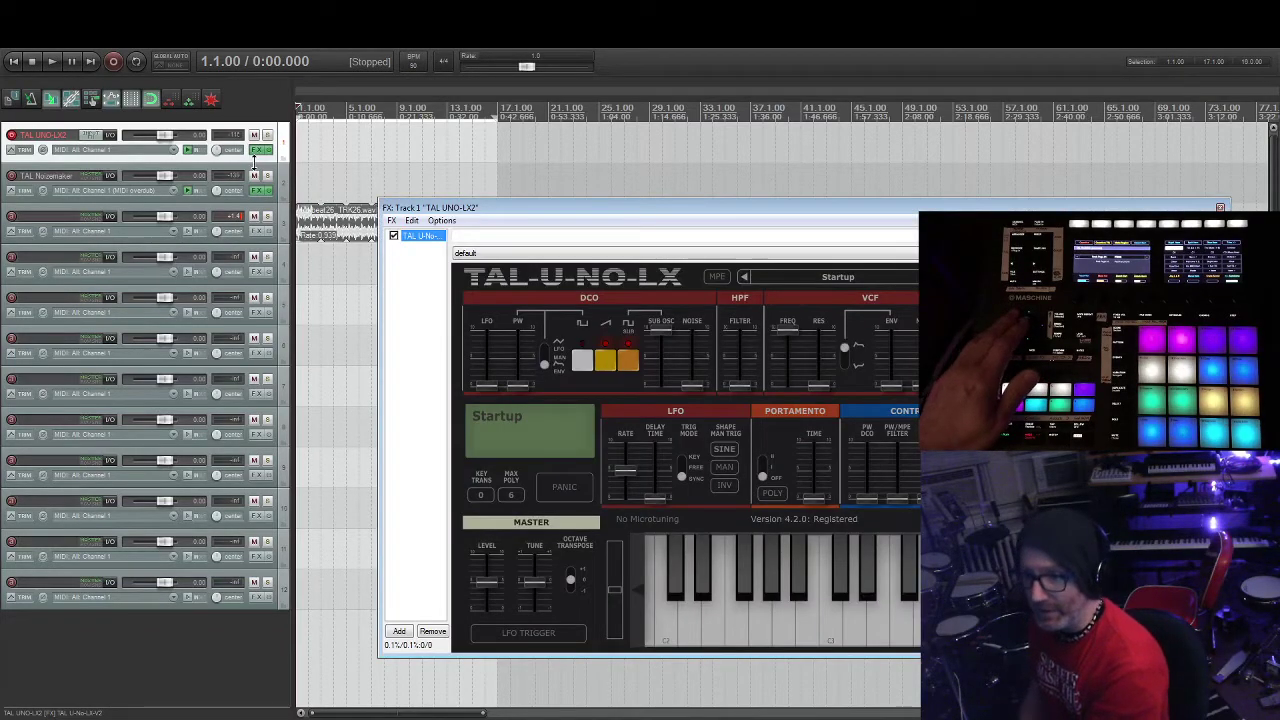
click(254, 155)
click(254, 155)
click(254, 156)
click(254, 156)
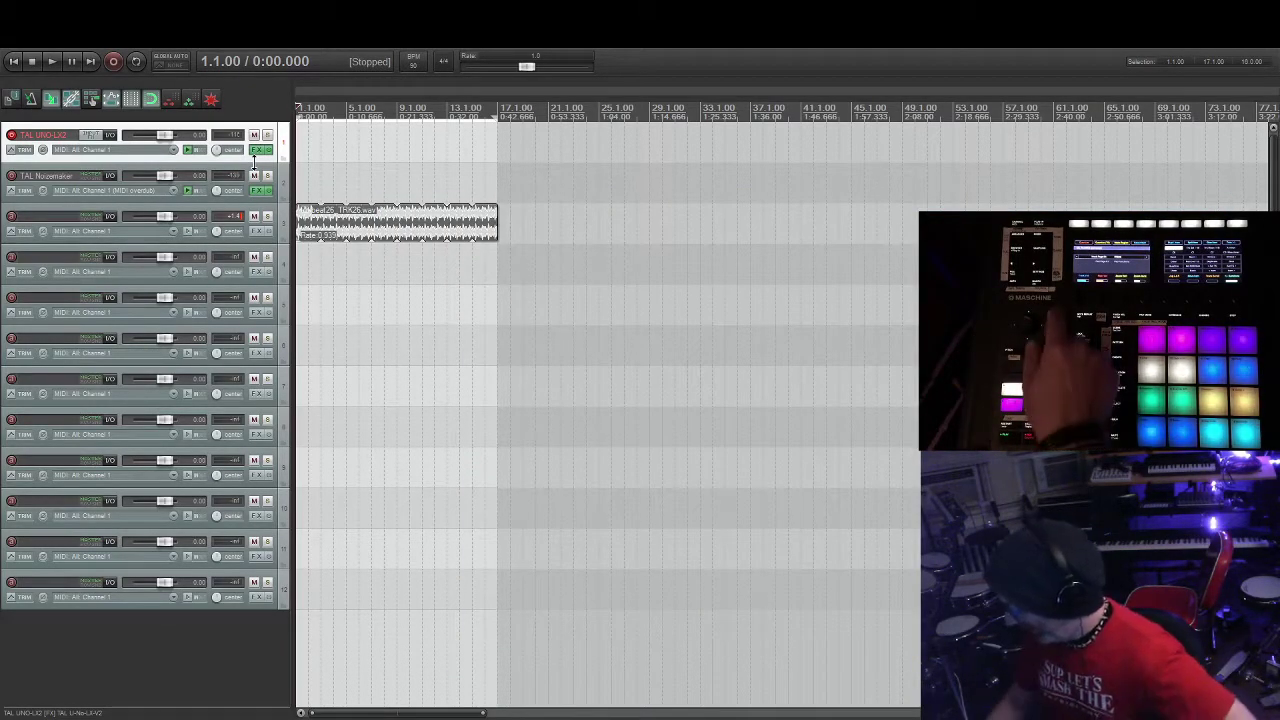
key(Down)
key(Down)
key(Down)
key(Down)
key(Down)
key(Down)
key(Down)
key(Up)
key(Up)
key(Up)
key(Up)
key(Up)
key(Up)
key(Up)
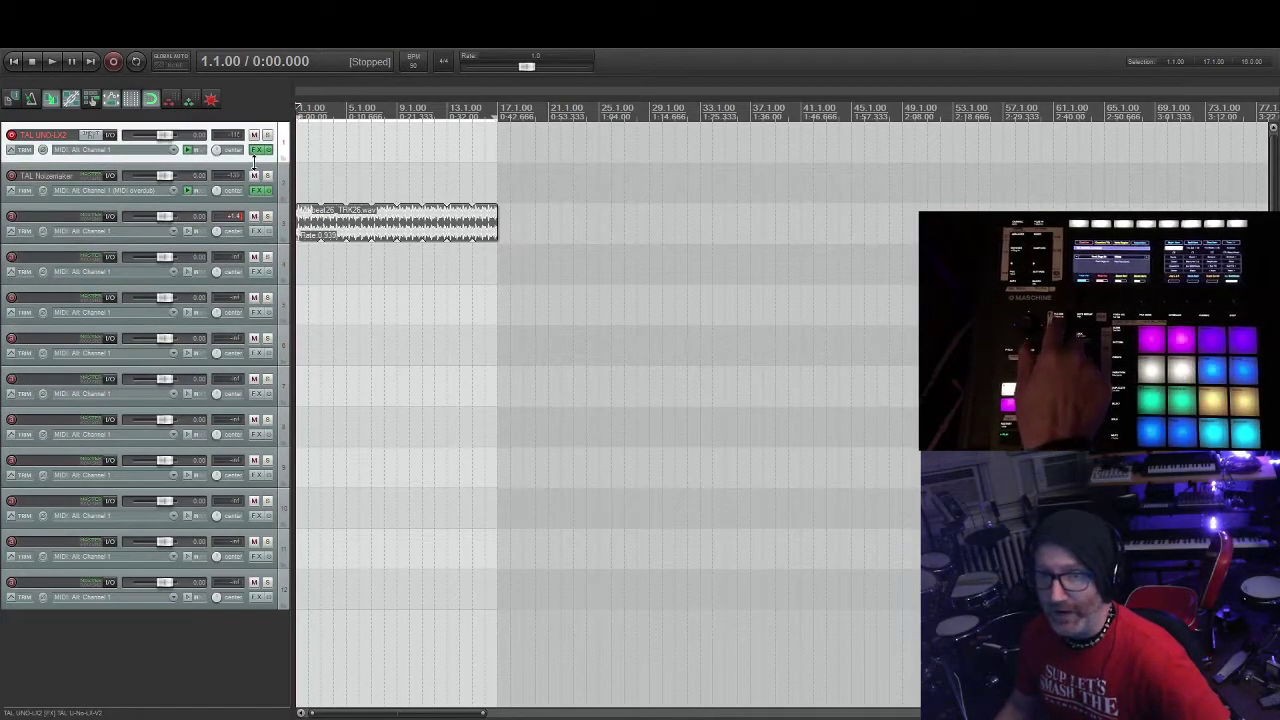
key(Down)
key(Down)
key(Down)
key(Down)
key(Down)
key(Up)
key(Up)
key(Up)
key(Up)
key(Up)
key(Down)
key(Down)
key(Down)
key(Down)
key(Down)
key(Up)
key(Up)
key(Up)
key(Up)
key(Up)
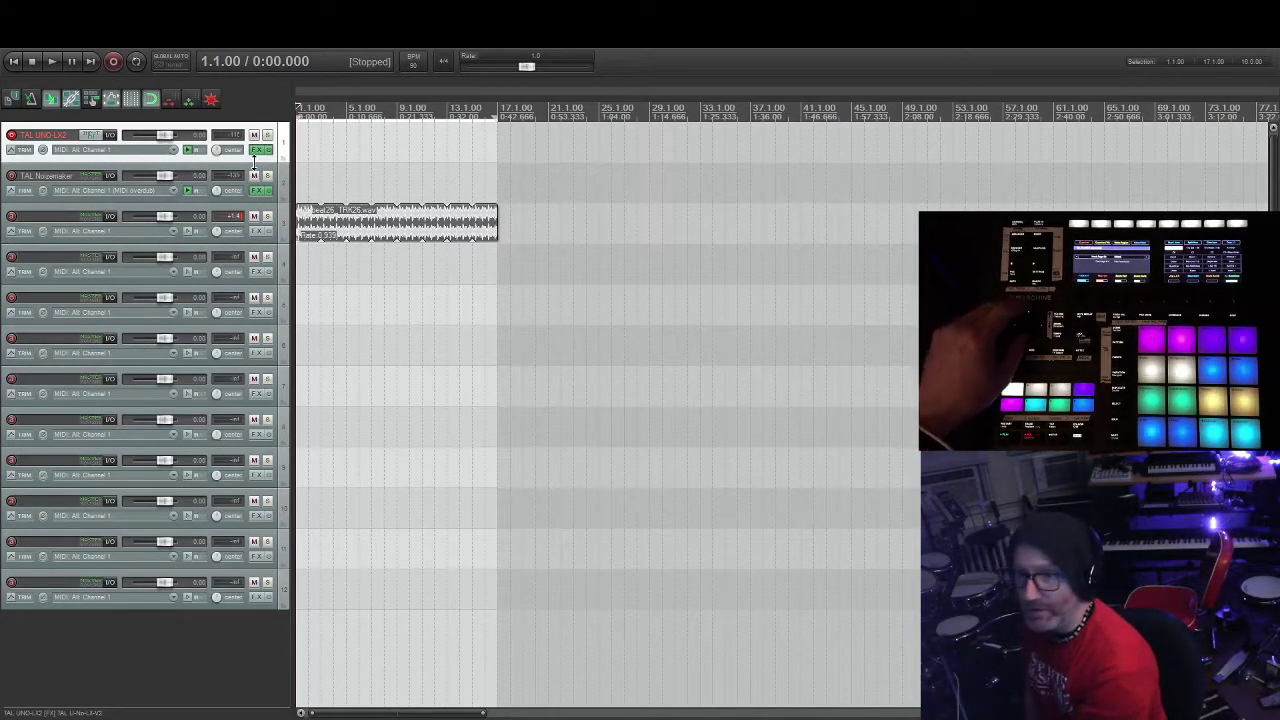
key(Down)
key(Down)
key(Down)
key(Up)
key(Up)
key(Up)
key(Down)
key(Down)
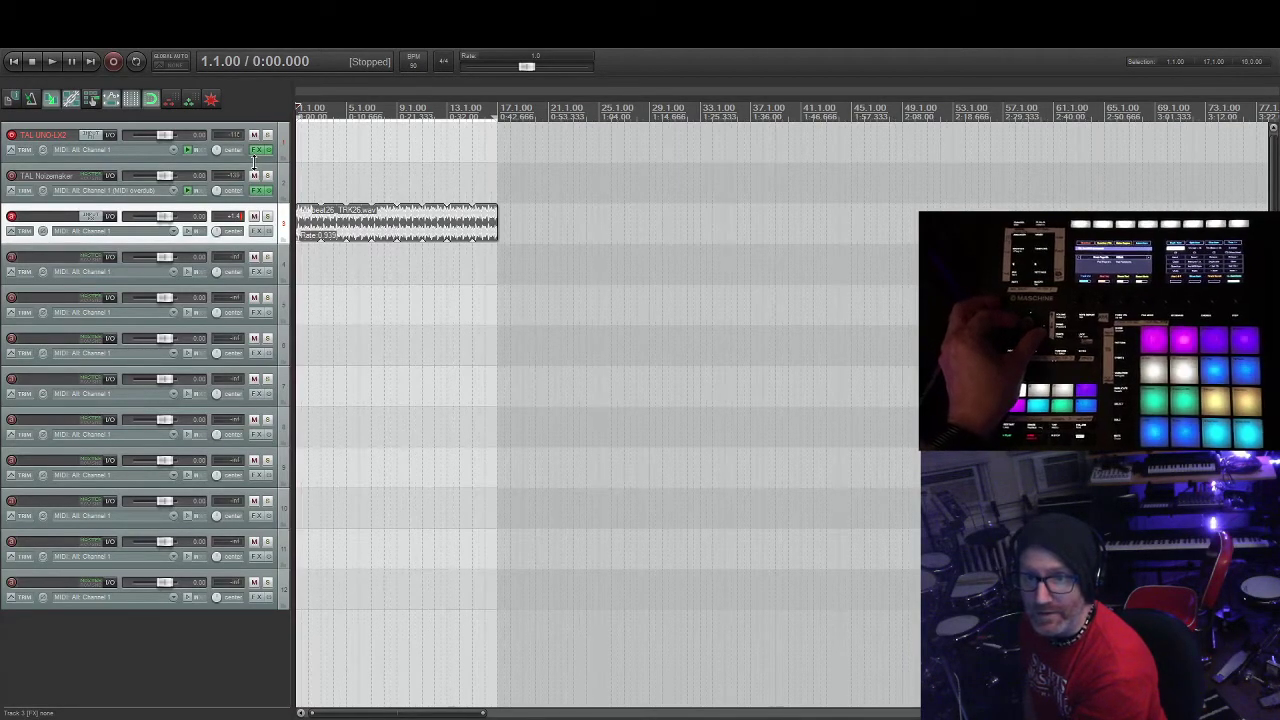
key(Up)
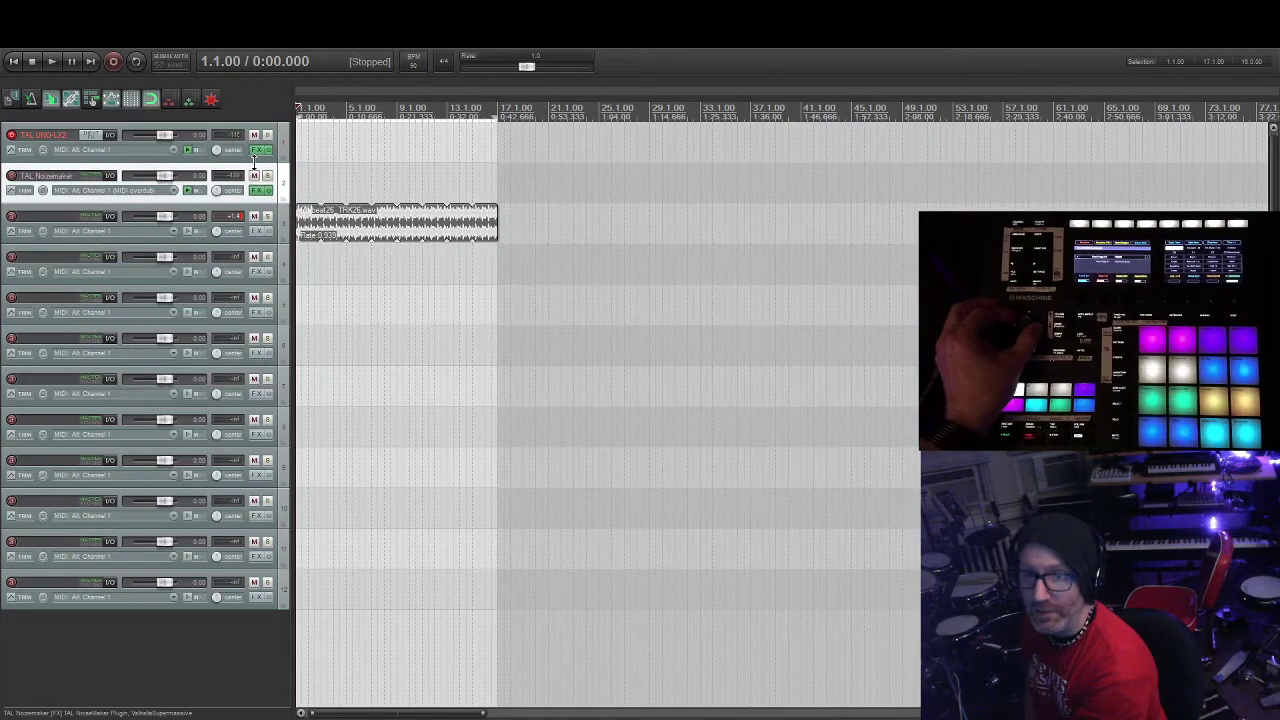
key(Up)
key(Down)
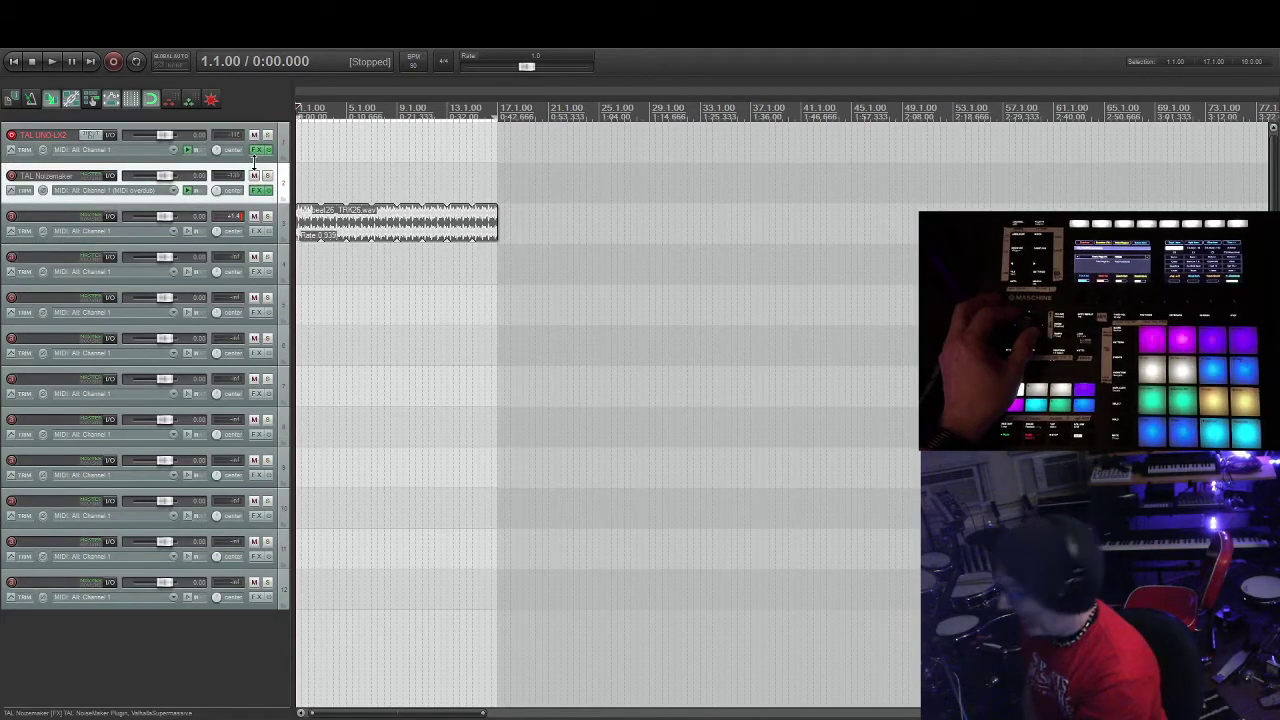
key(Up)
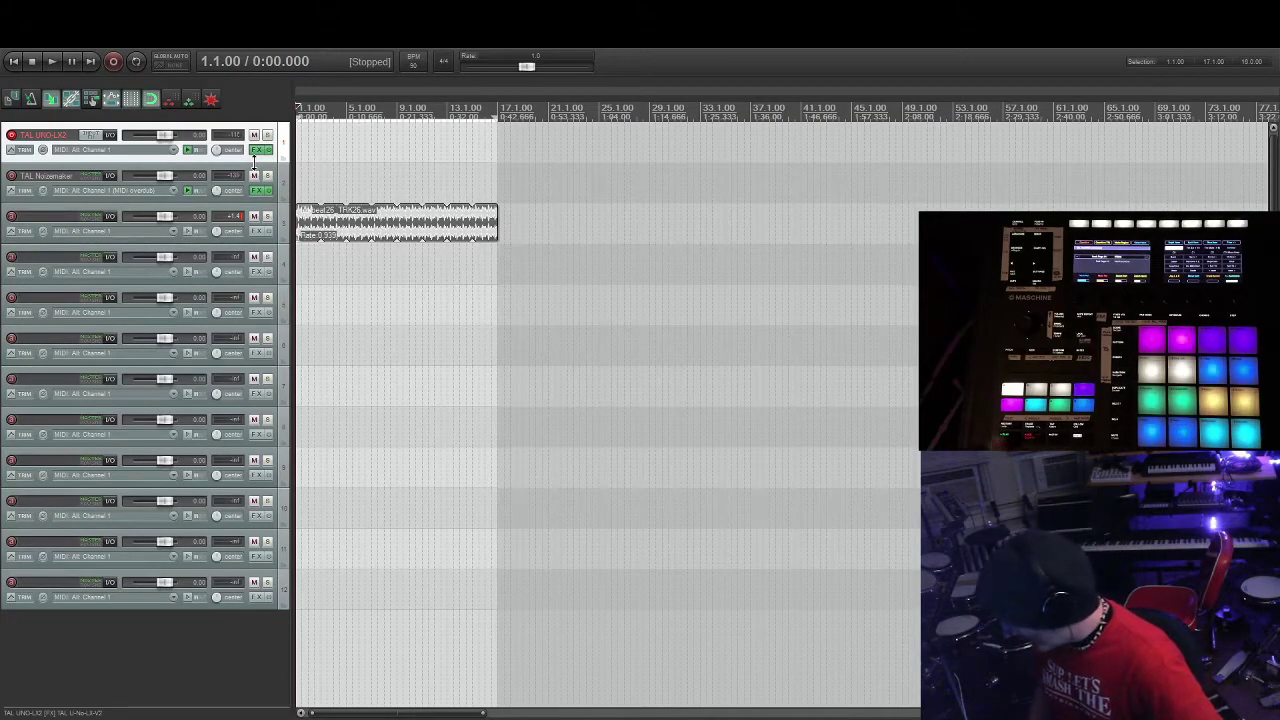
key(space)
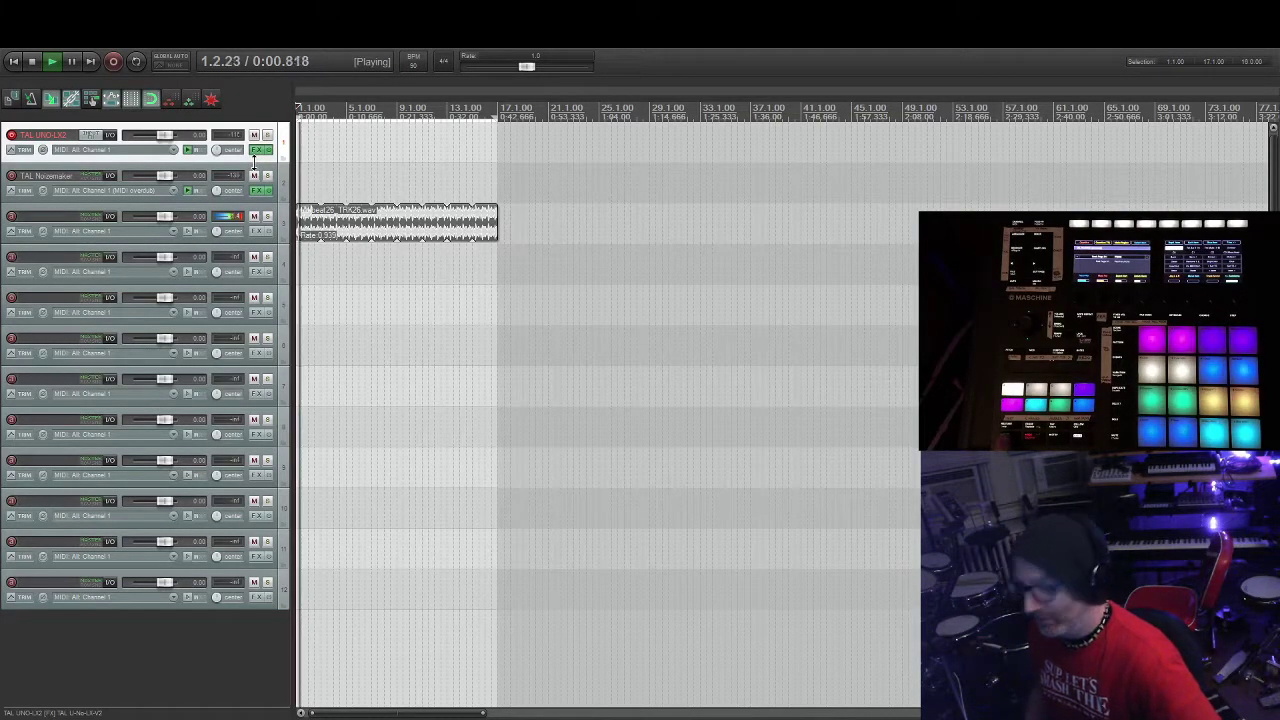
key(space)
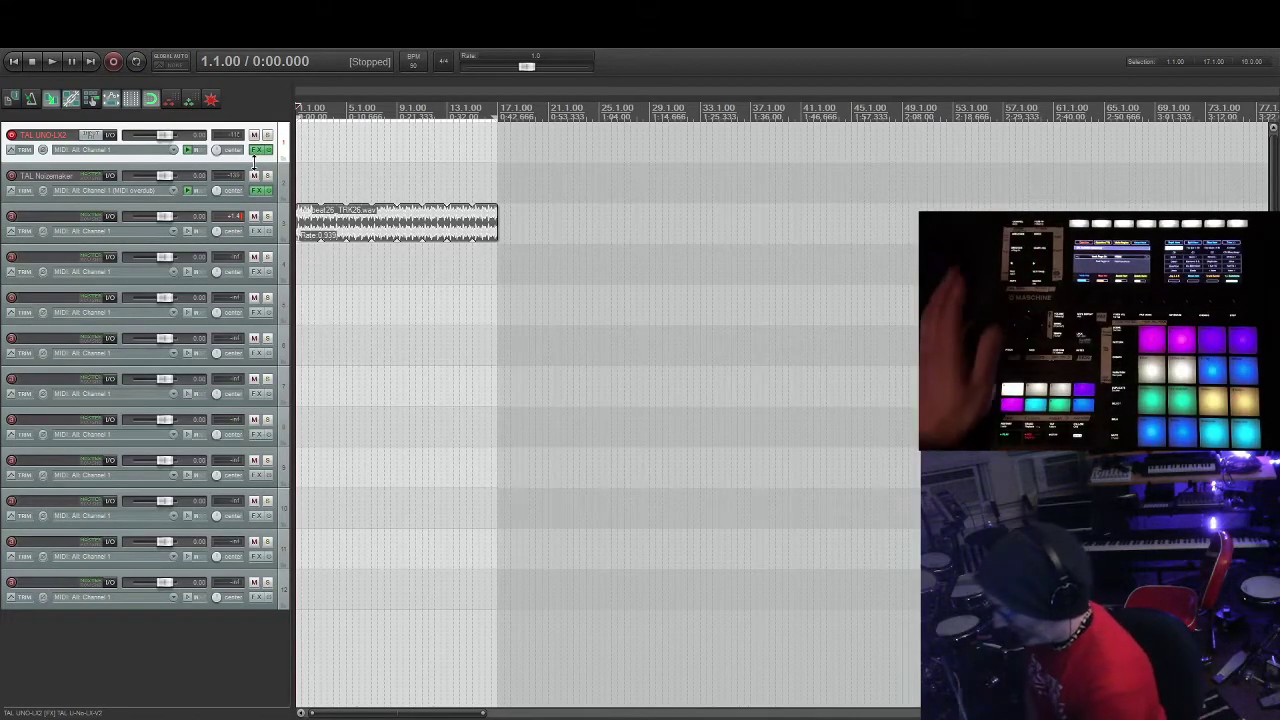
Toggle the TAL UNO-LX2 FX window until it closes, then select TAL Noisemaker and open its FX.
click(254, 156)
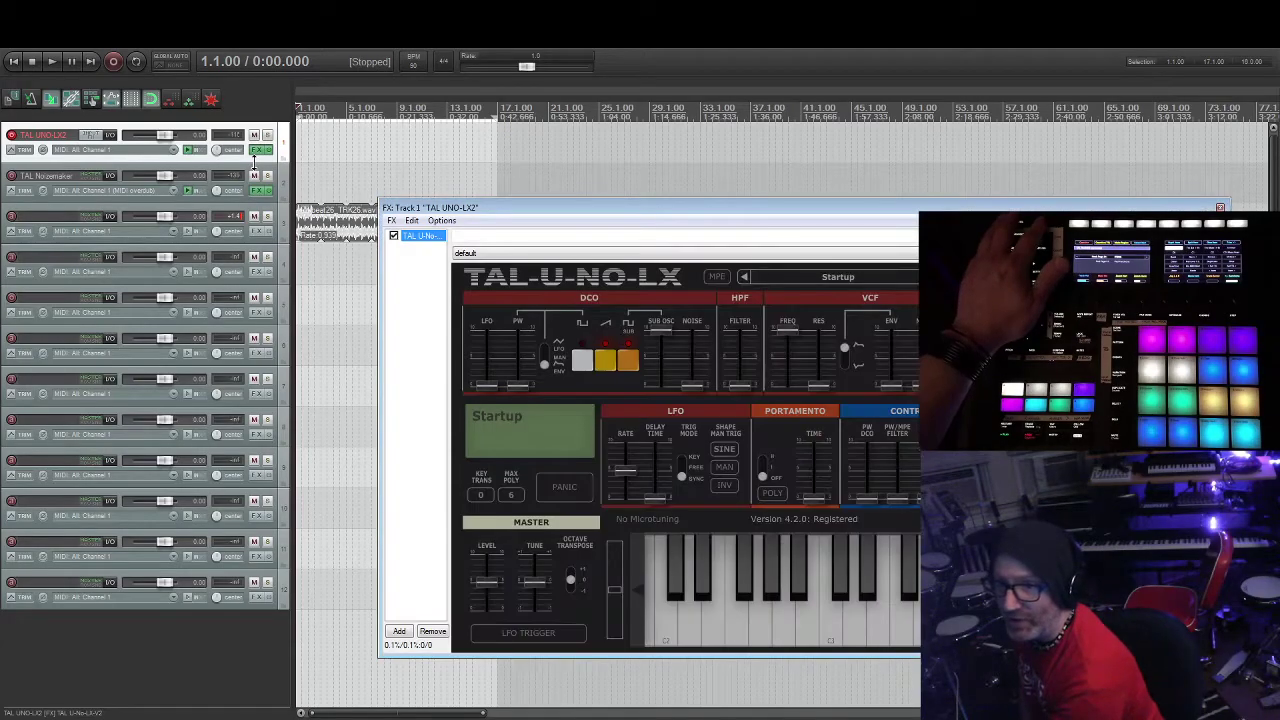
click(255, 156)
click(255, 157)
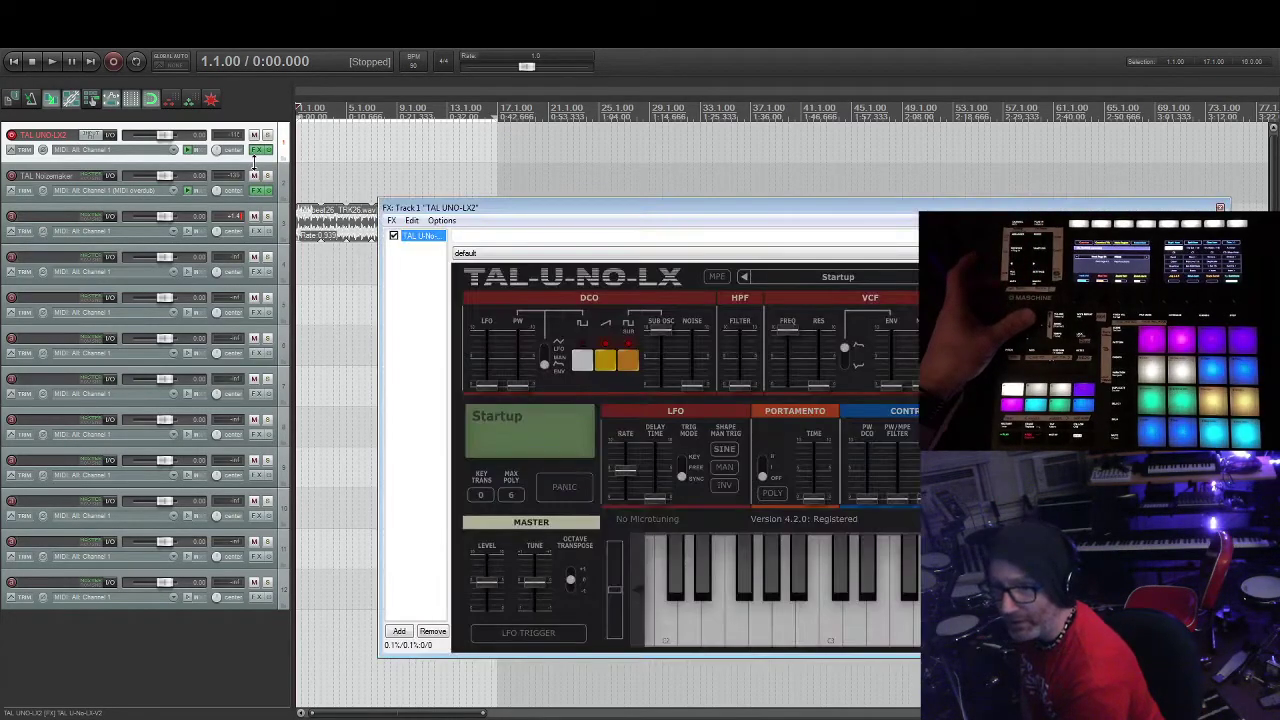
click(255, 156)
click(255, 156)
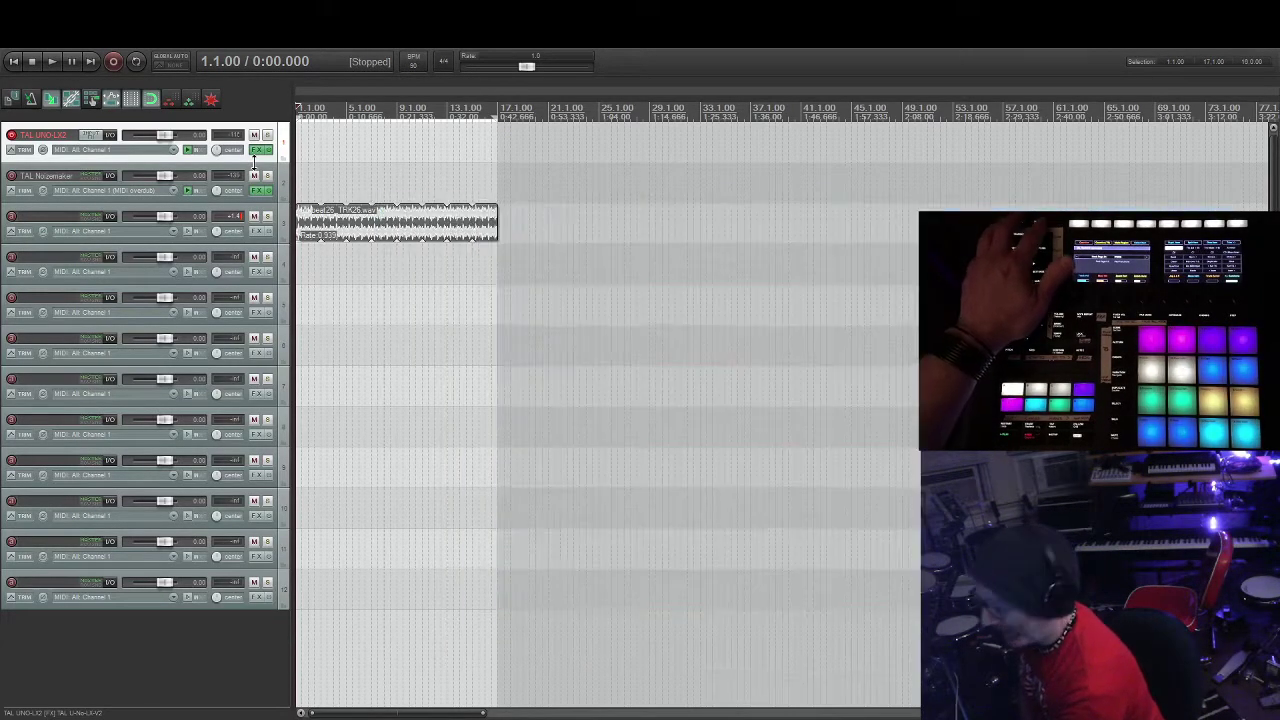
key(Down)
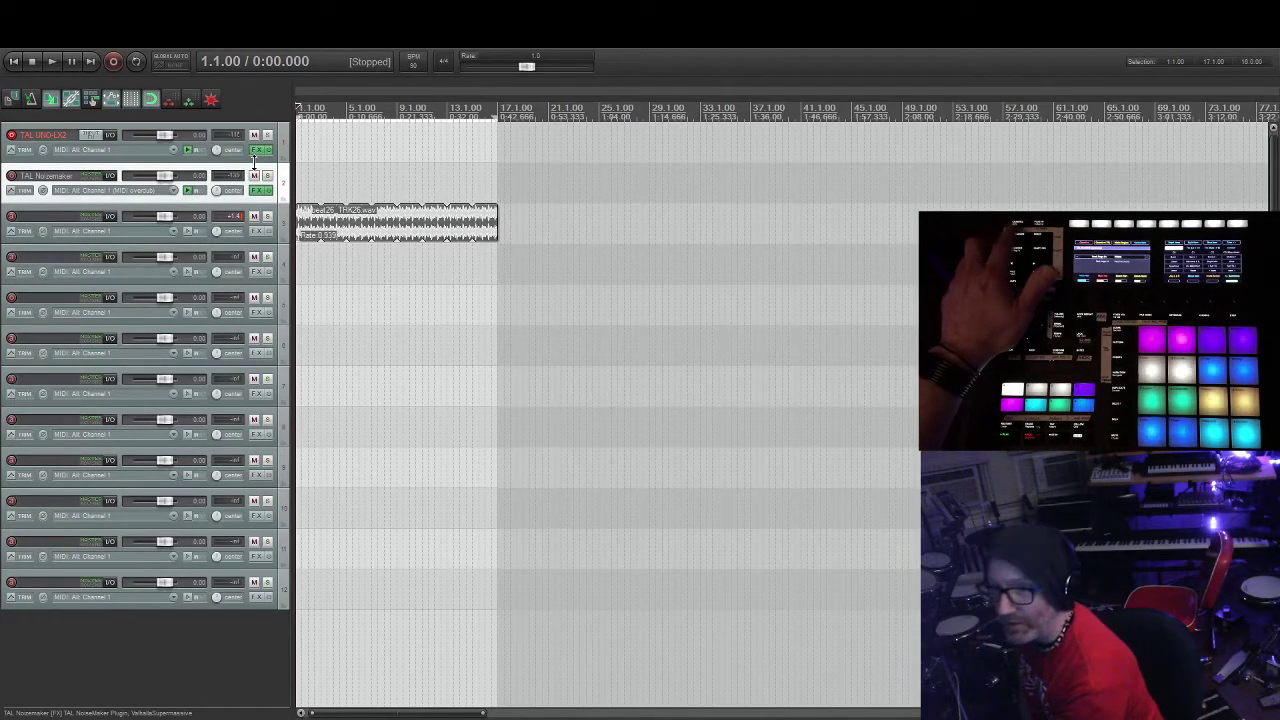
key(shift+f)
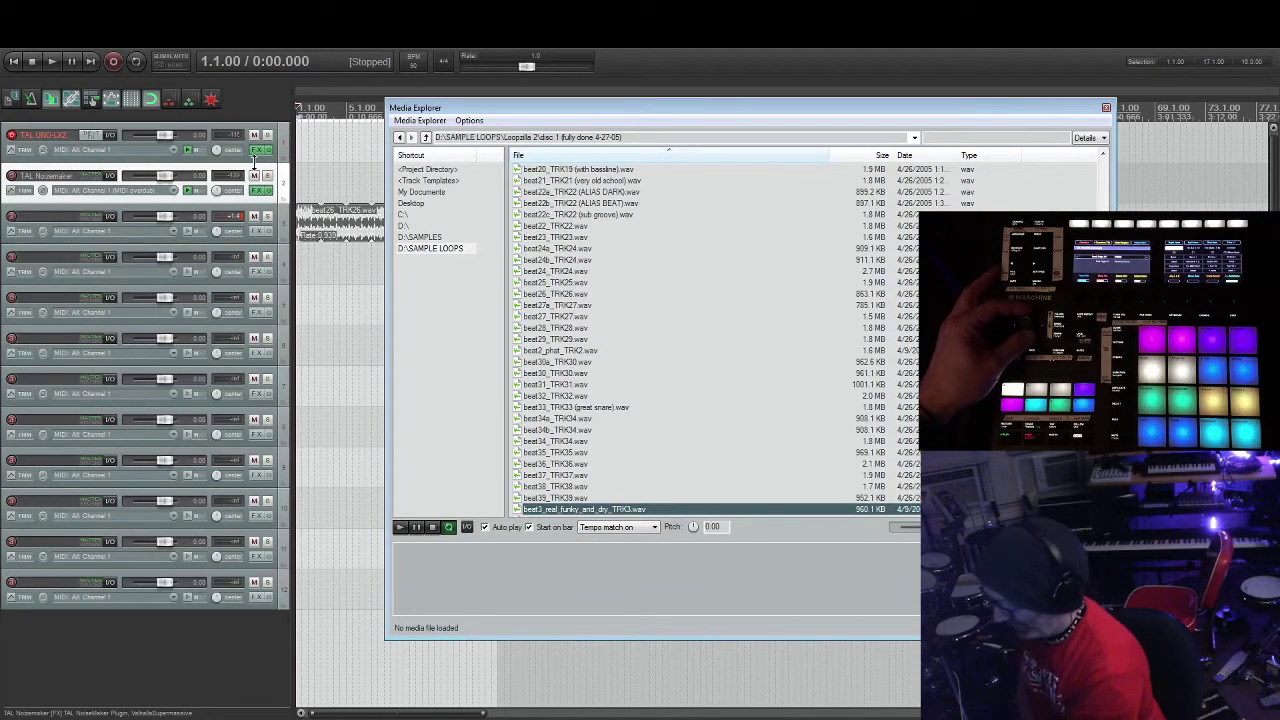
Preview the beat21–beat27 loops in the Media Explorer, ending on beat21_TRK21 (very old school).
key(Up)
key(Up)
key(Up)
key(Up)
key(Up)
key(Up)
key(Up)
key(Up)
key(Up)
key(Up)
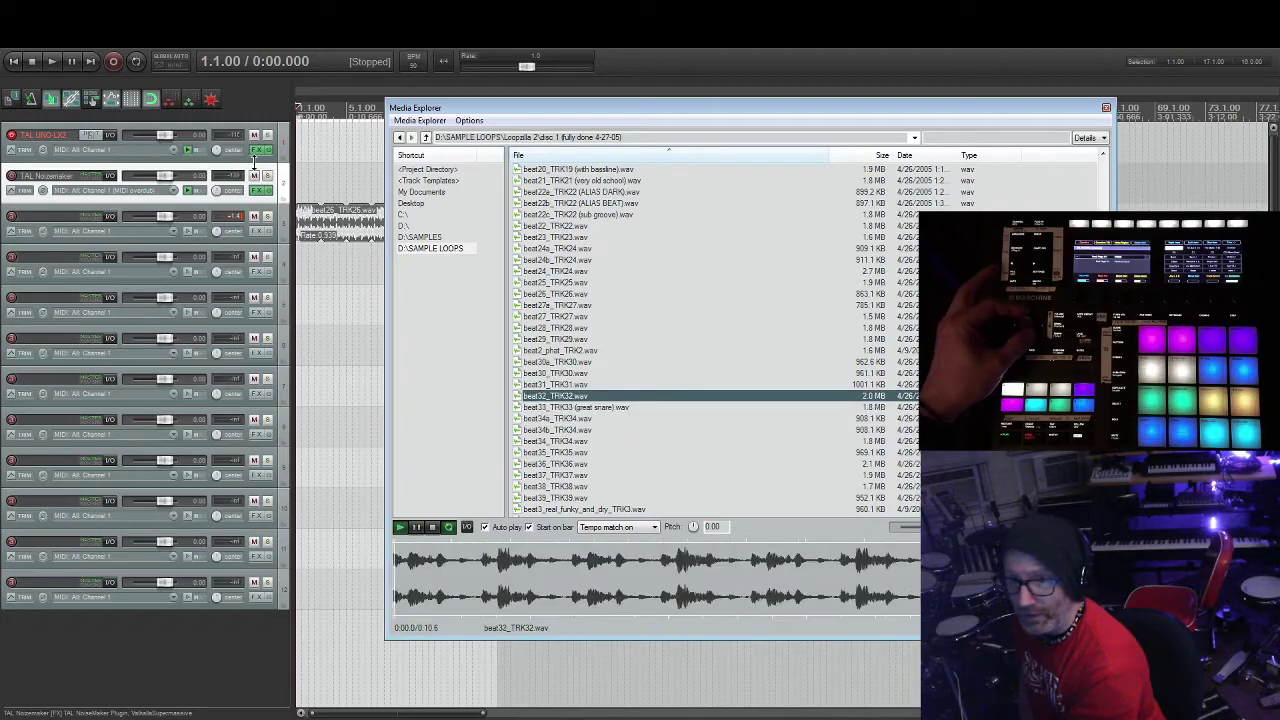
key(Up)
key(Up)
key(Up)
key(Up)
key(Up)
key(Up)
key(Up)
key(Up)
key(Up)
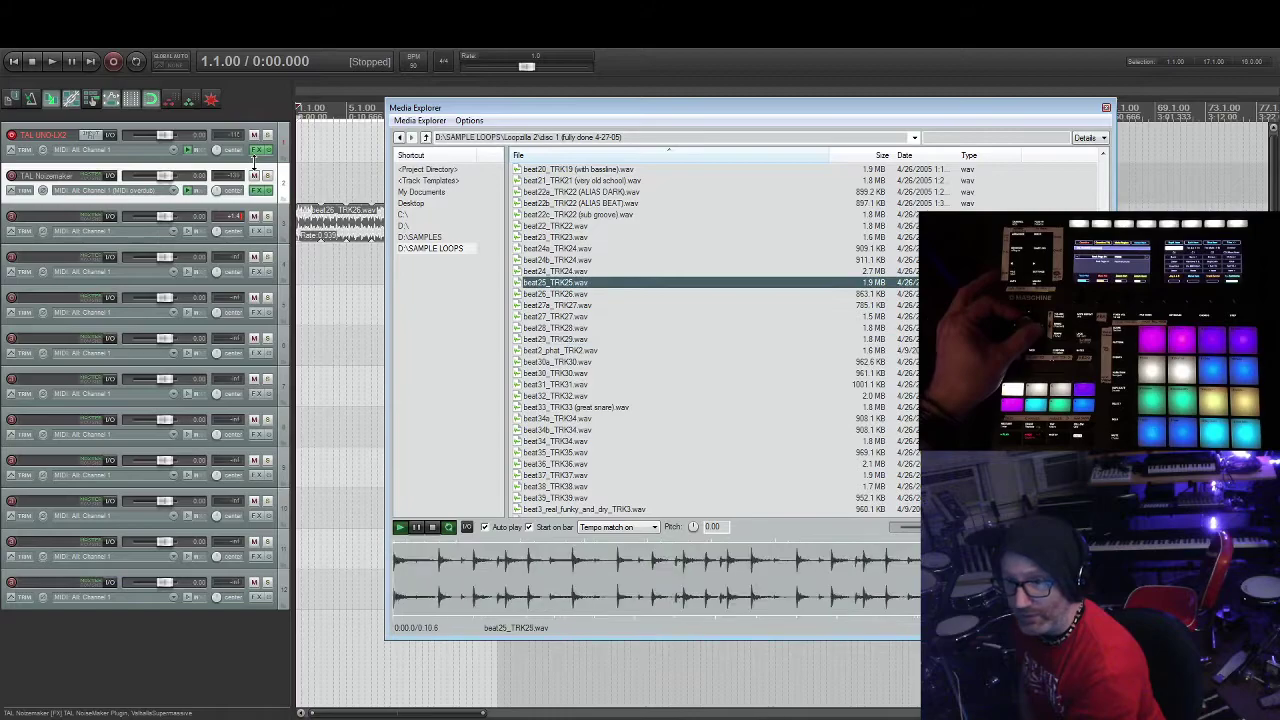
key(Up)
key(Up)
key(Down)
key(Down)
key(Down)
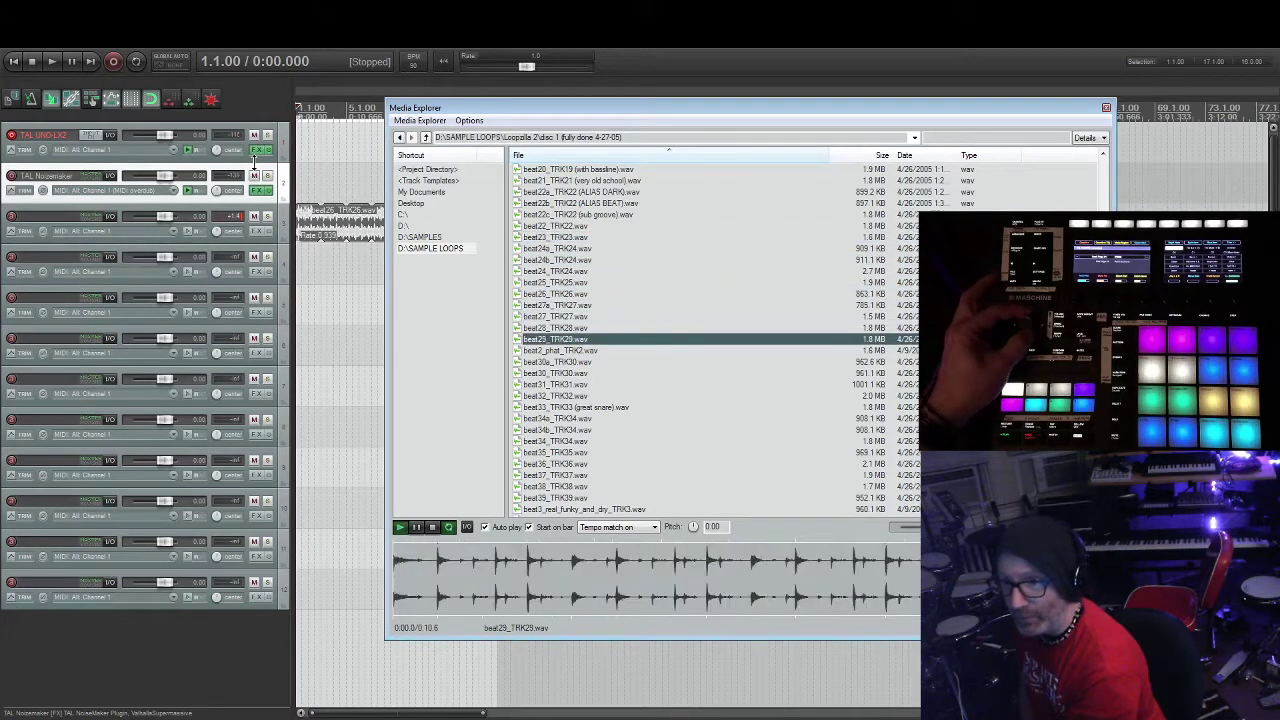
key(Up)
key(Up)
key(Up)
key(Down)
key(Down)
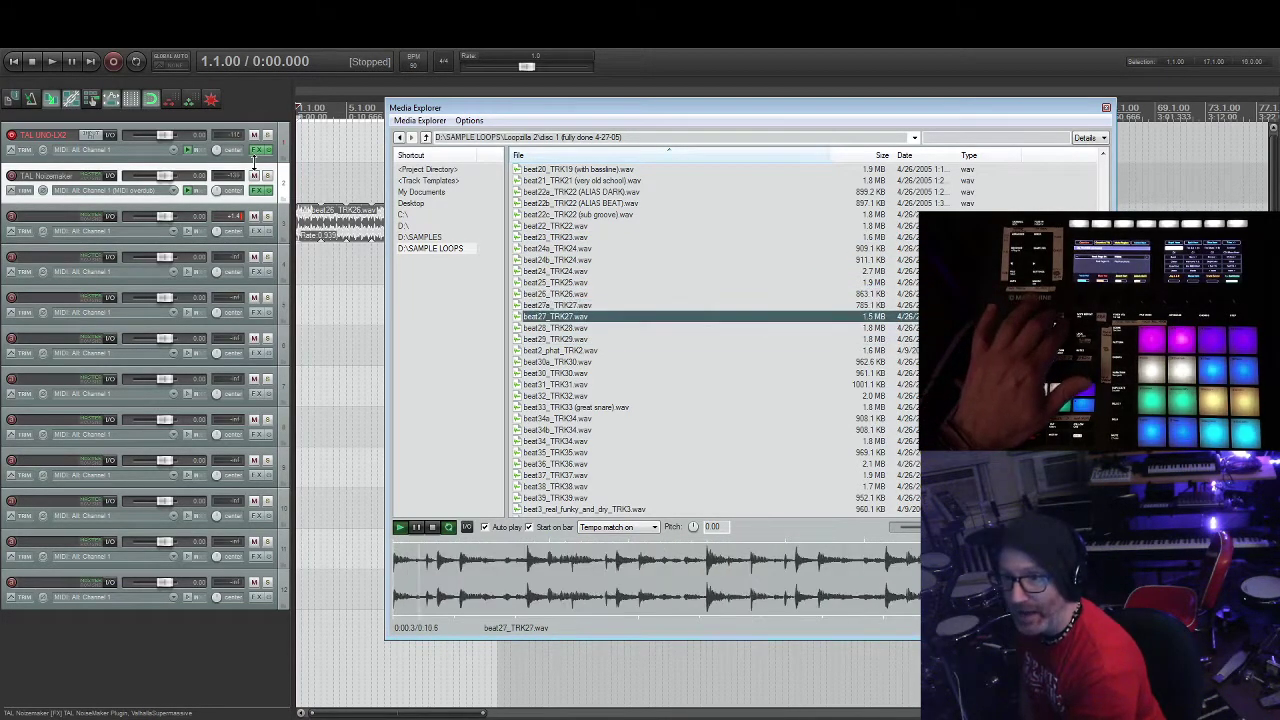
key(Up)
key(Up)
key(Up)
key(Up)
key(Down)
key(Down)
key(Up)
key(Up)
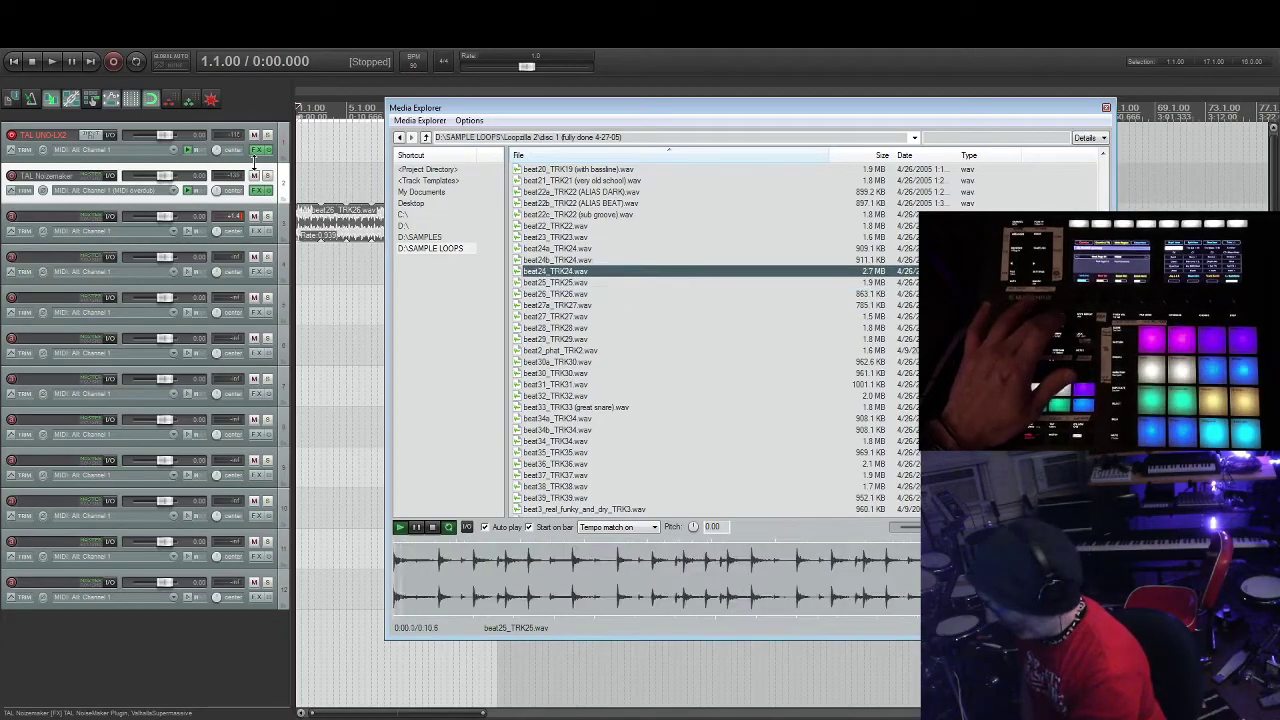
key(Up)
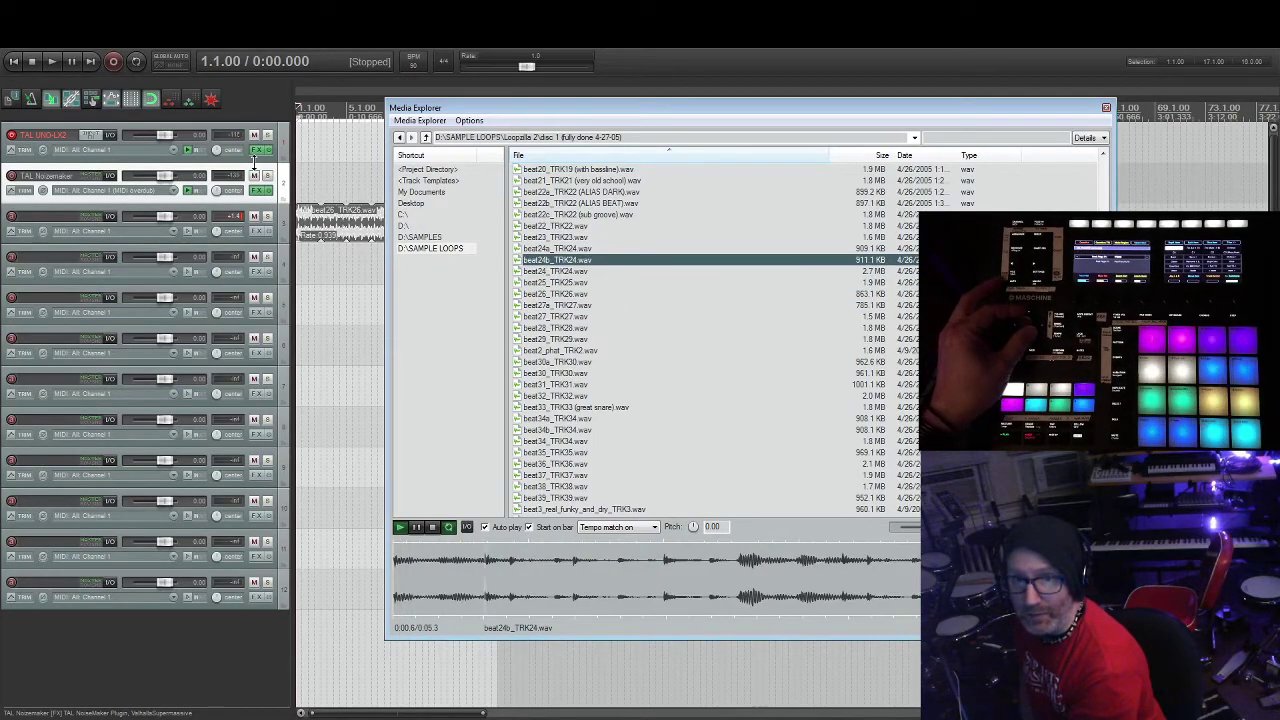
key(Down)
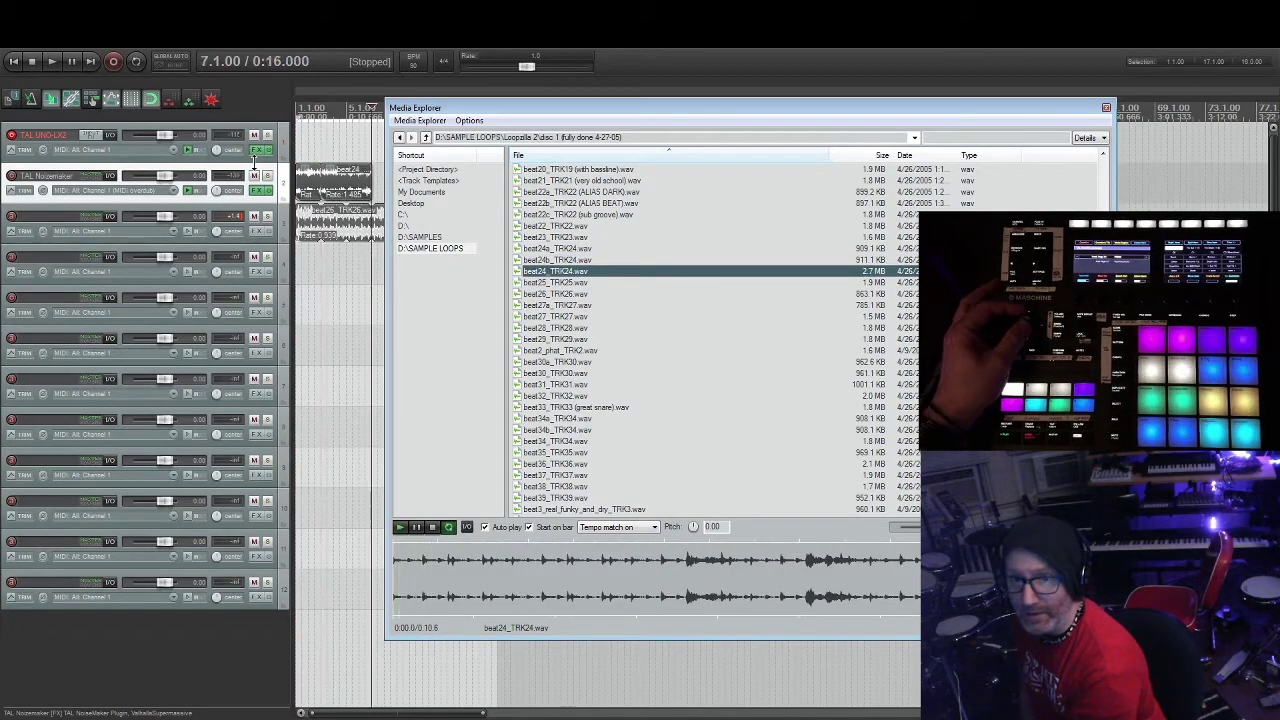
key(Down)
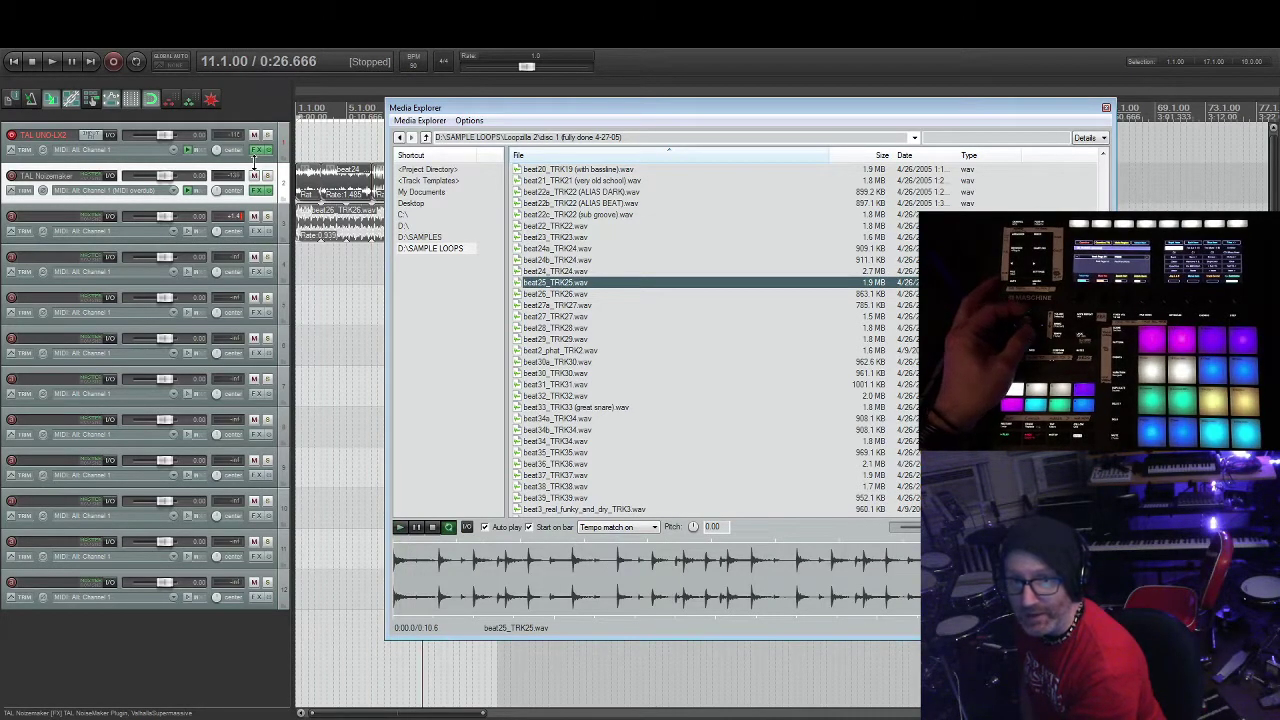
key(Up)
key(Up)
key(Up)
key(Up)
key(Up)
key(Up)
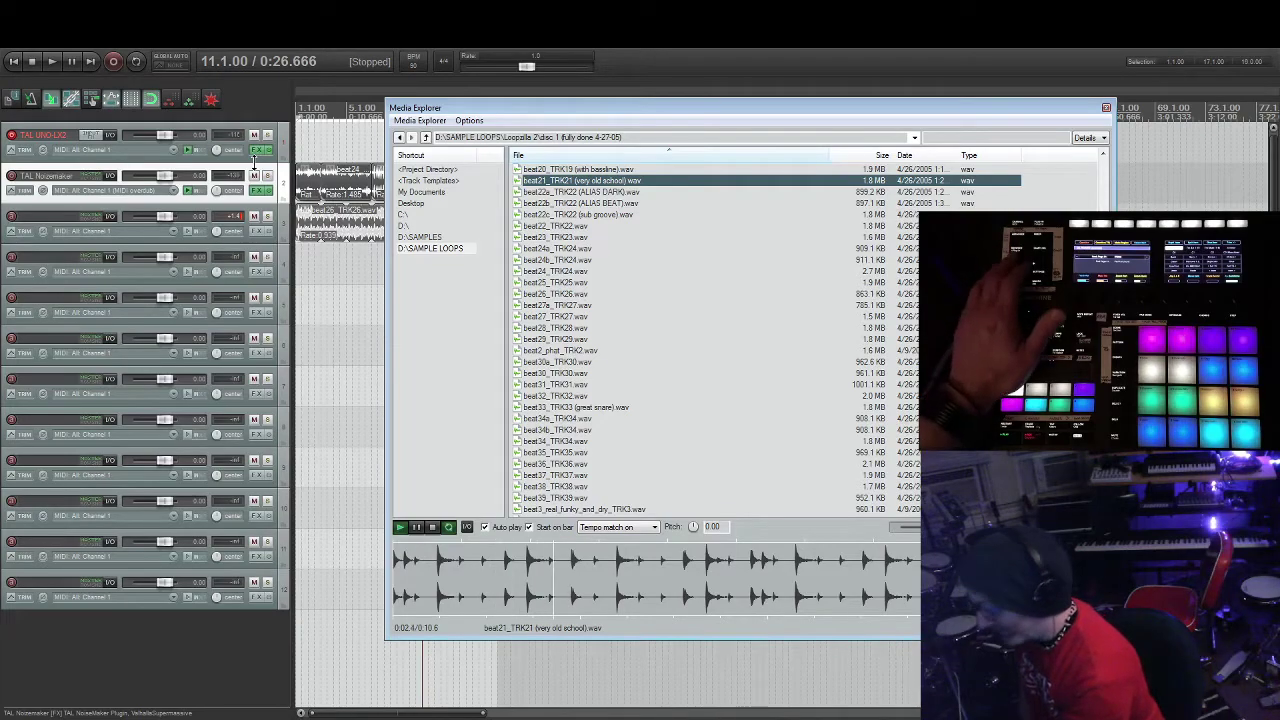
Close the Media Explorer, undo the loops on TAL Noisemaker, and move the cursor back a bar.
key(ctrl+alt+x)
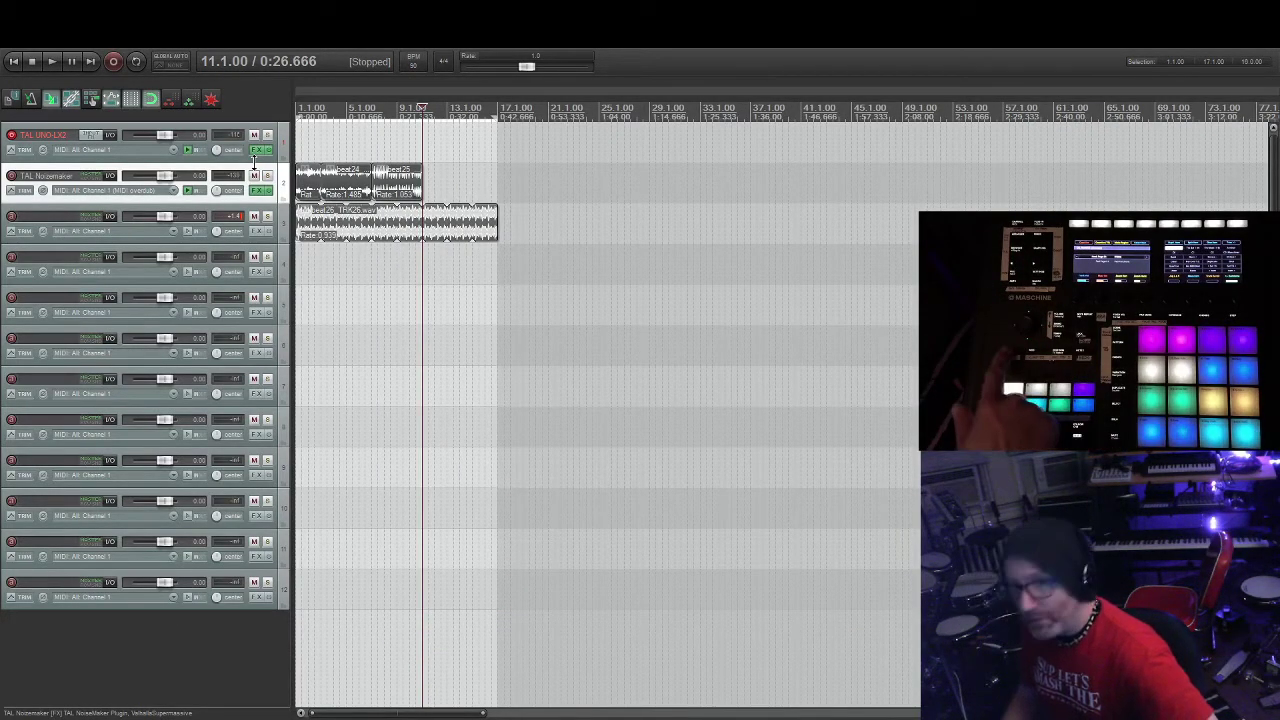
key(ctrl+z)
key(ctrl+z)
key(ctrl+z)
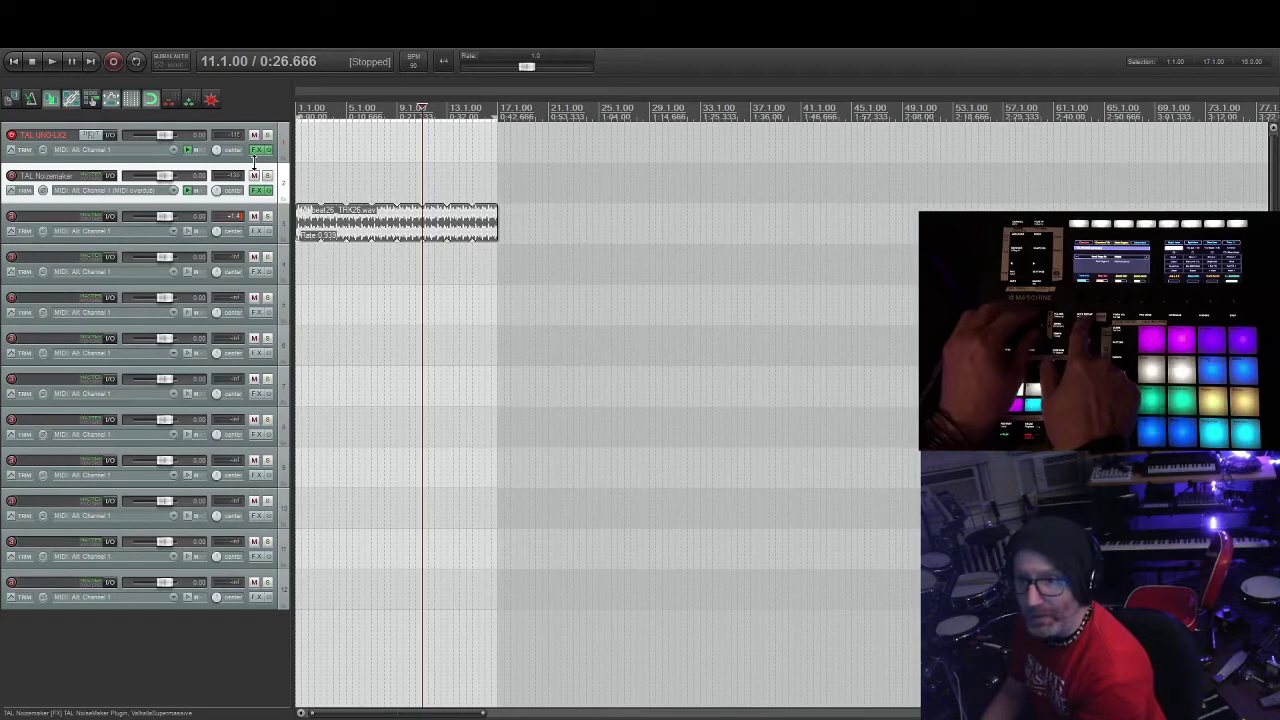
key(Page_Up)
Switch the track selection between TAL Noisemaker and TAL UNO-LX2, ending on TAL UNO-LX2.
key(Up)
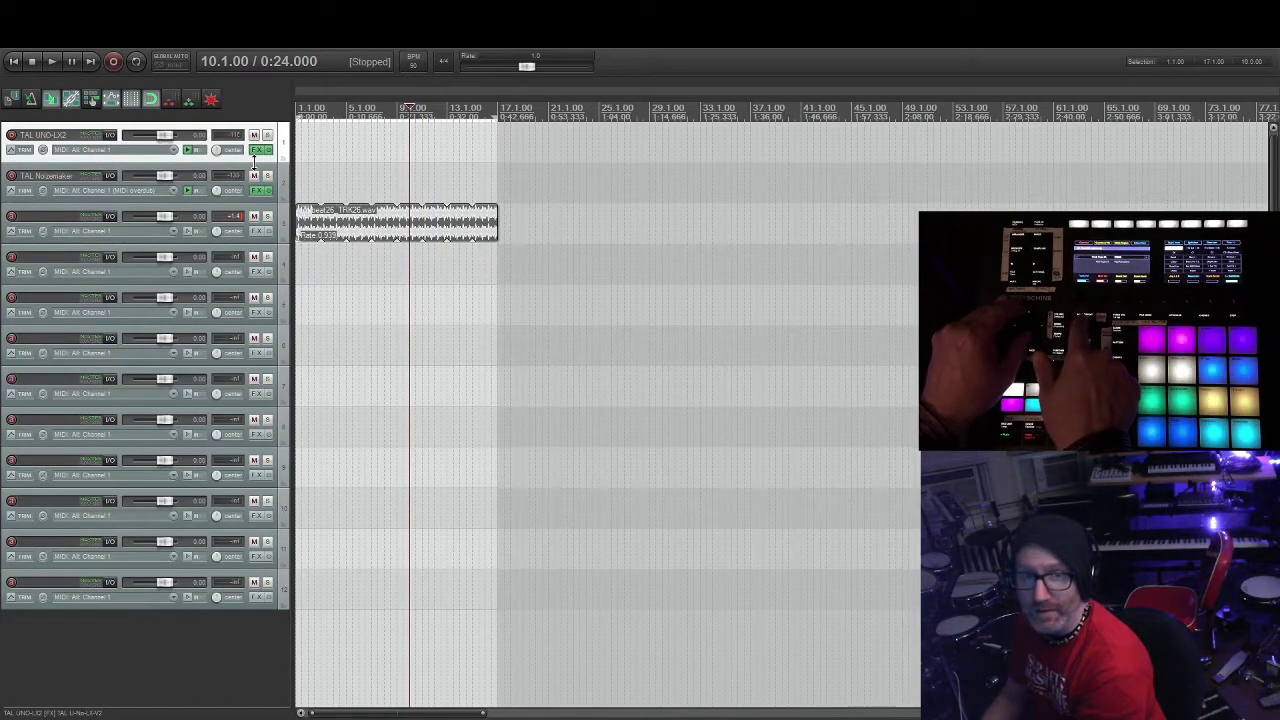
key(Down)
key(Up)
key(Down)
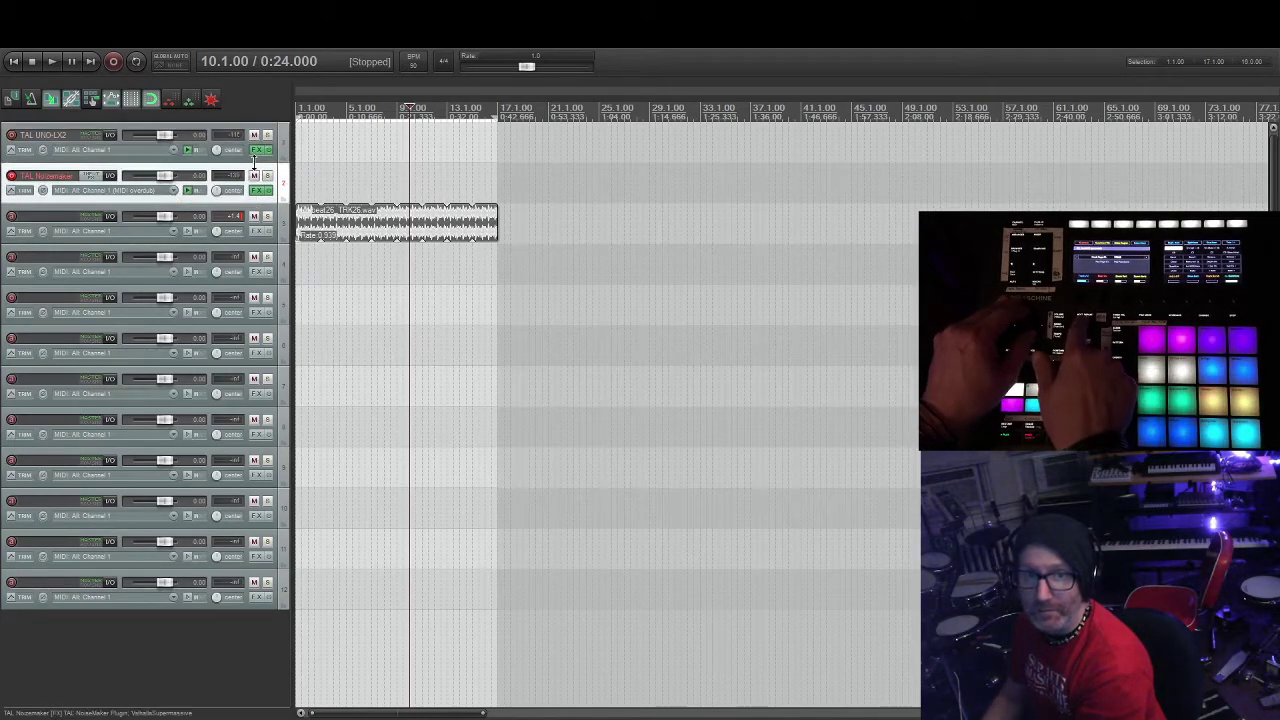
key(Up)
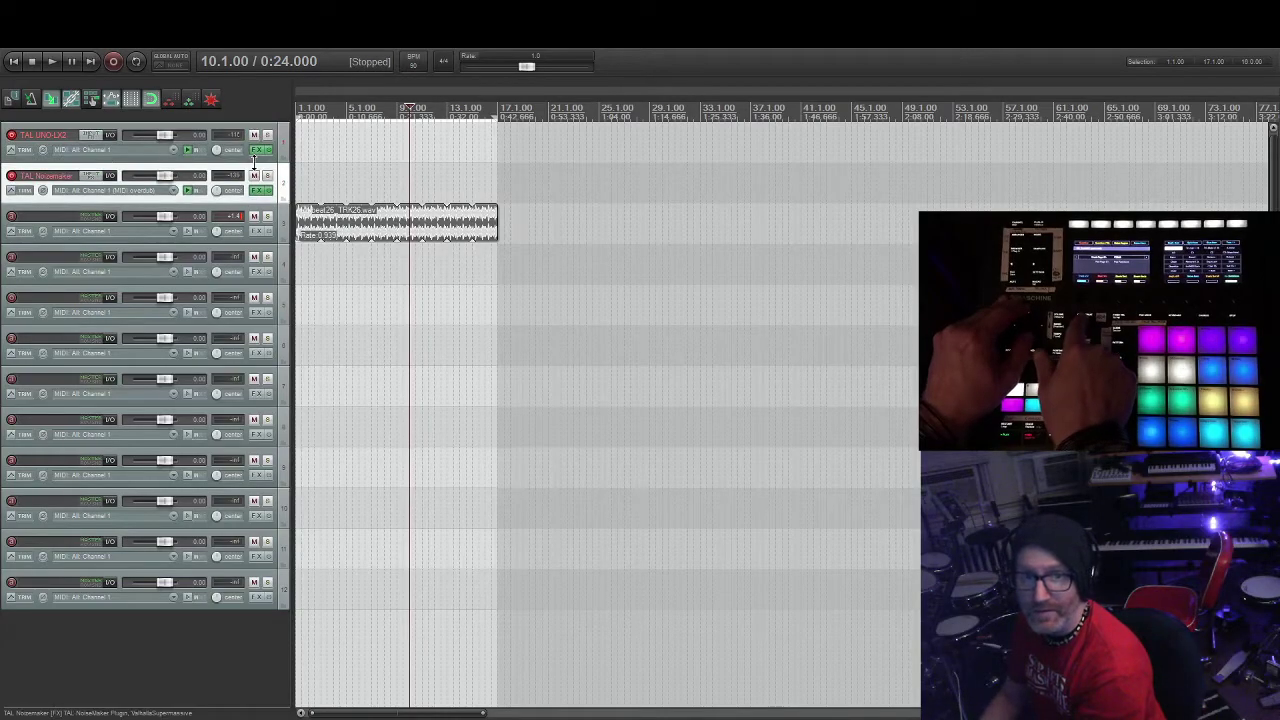
key(Up)
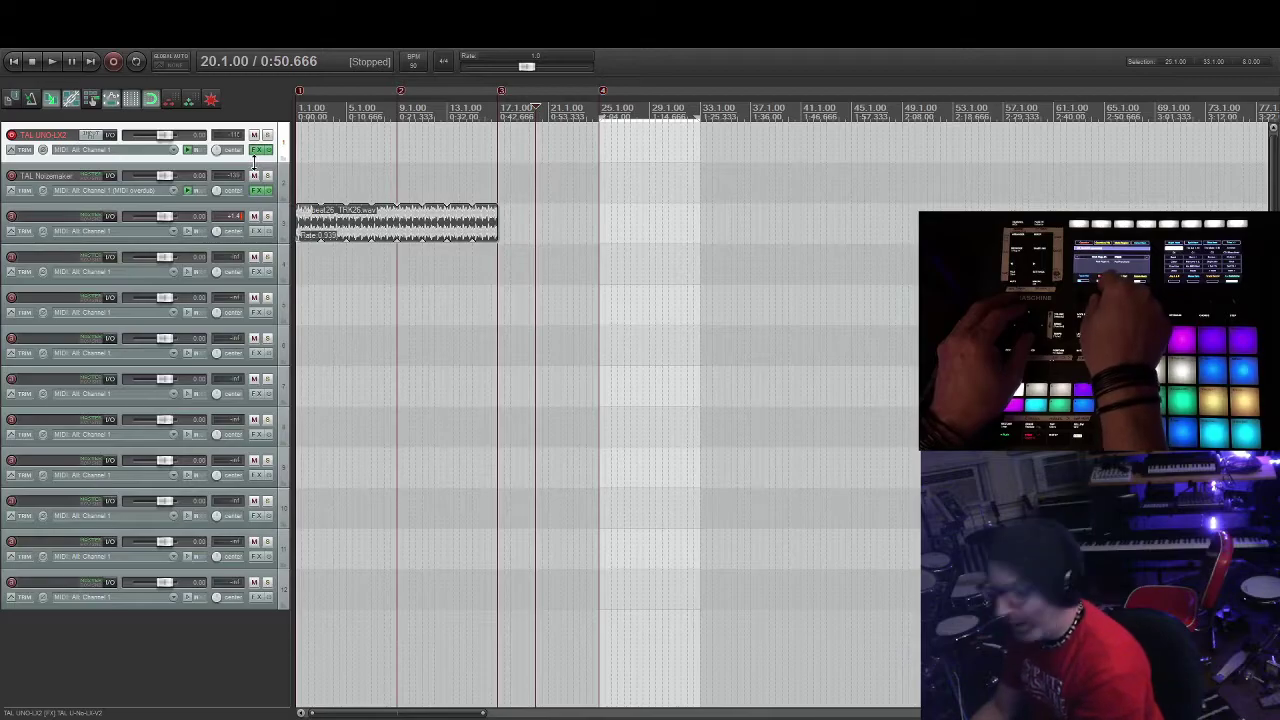
Scroll the mouse wheel down and up to adjust the arrange view's zoom.
scroll(255, 165, down, 2)
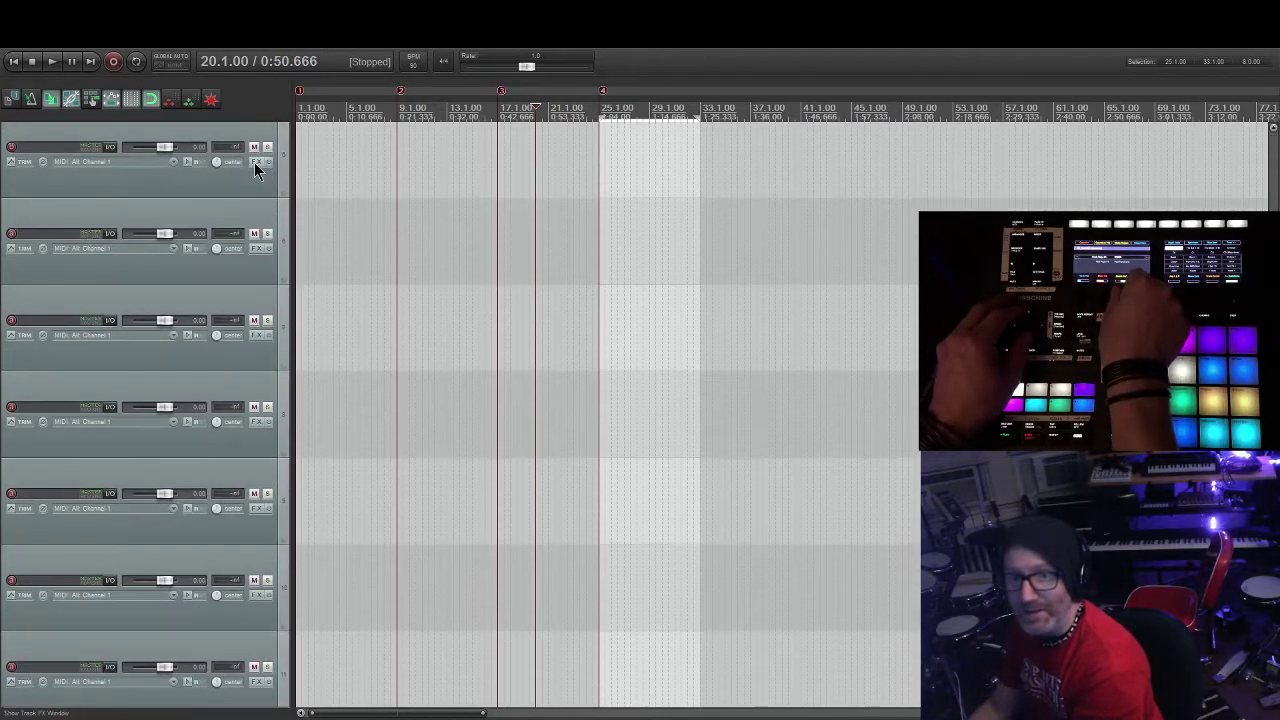
scroll(255, 170, down, 3)
scroll(255, 170, up, 2)
scroll(255, 170, up, 2)
scroll(255, 170, down, 2)
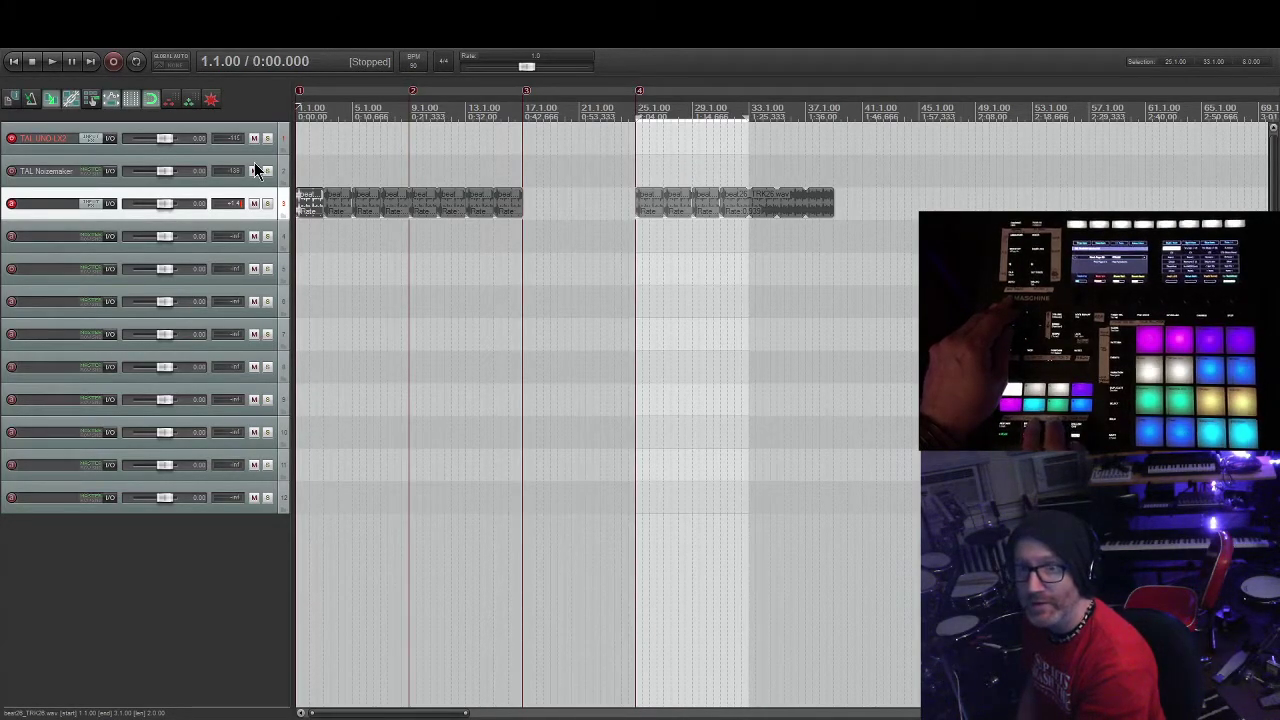
key(Home)
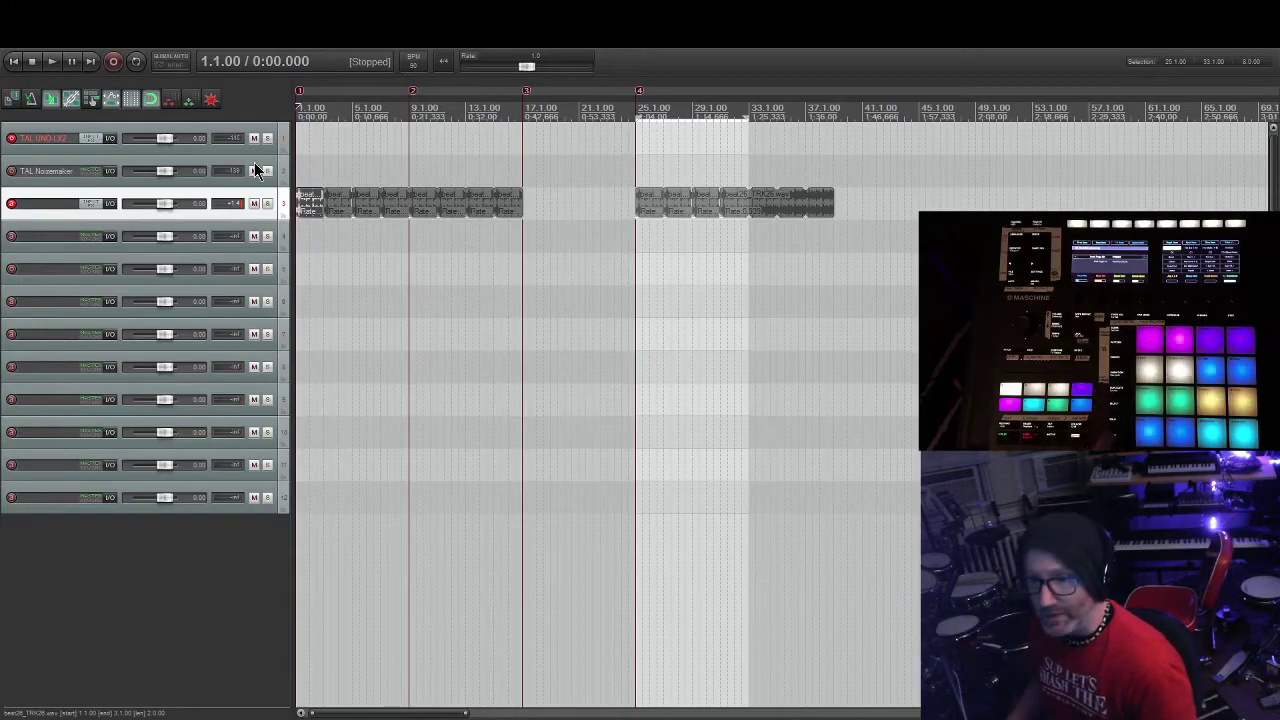
key(F5)
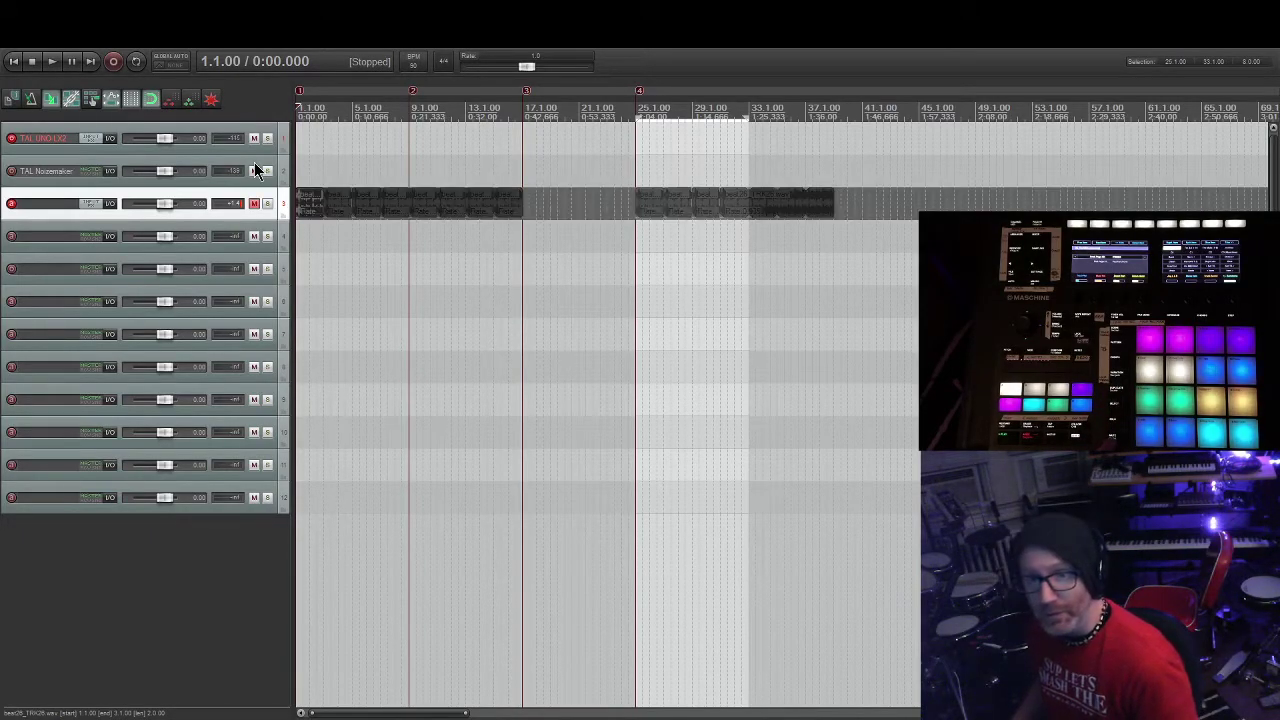
key(F5)
key(F6)
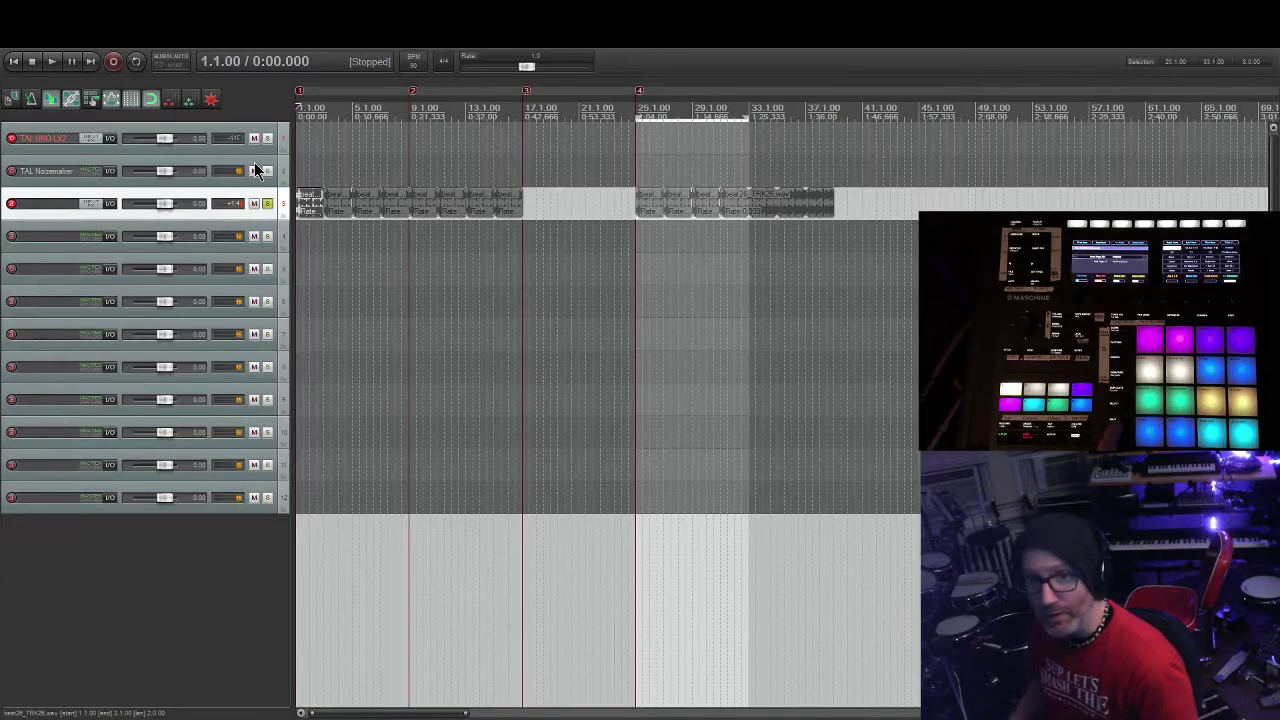
key(F6)
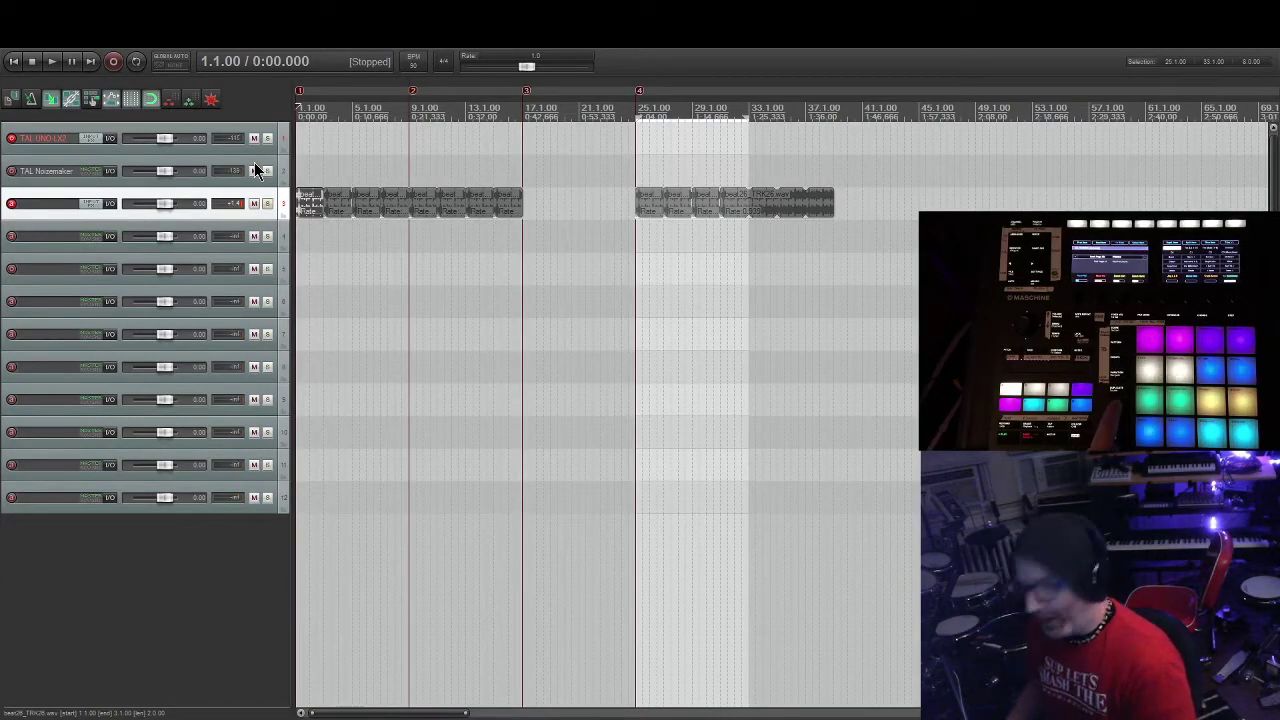